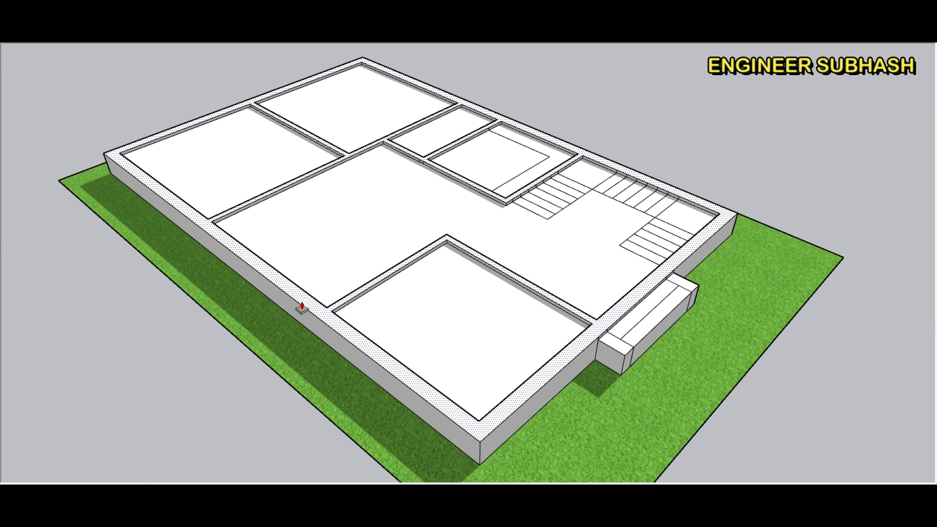
Step: Extrude the wall layout upward to full wall height and erase the stray vertical edges on the inner walls
key(Return)
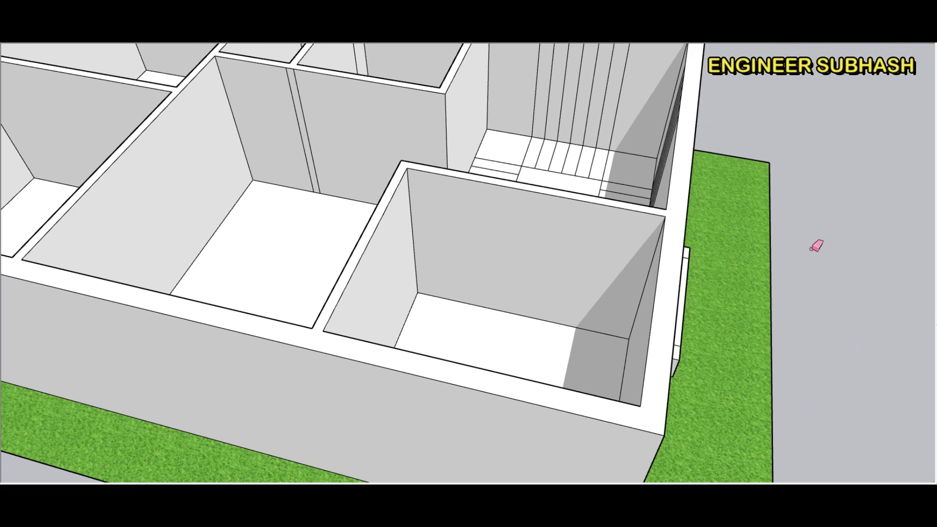
mouse_move(535, 92)
mouse_down()
mouse_move(623, 91)
mouse_move(552, 97)
mouse_up()
scroll(551, 99, down, 2)
middle_drag(564, 126, 772, 153)
scroll(428, 84, up, 3)
drag(412, 87, 483, 87)
Step: Draw door rectangles rising from the floor corners on the bedroom and kitchen walls
middle_drag(466, 209, 277, 219)
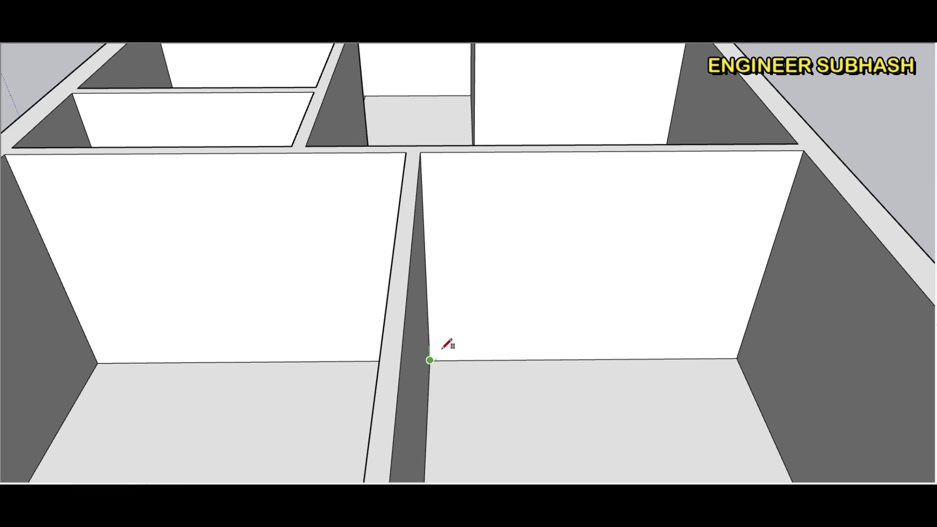
mouse_move(446, 346)
middle_down()
mouse_move(435, 358)
mouse_move(448, 263)
middle_up()
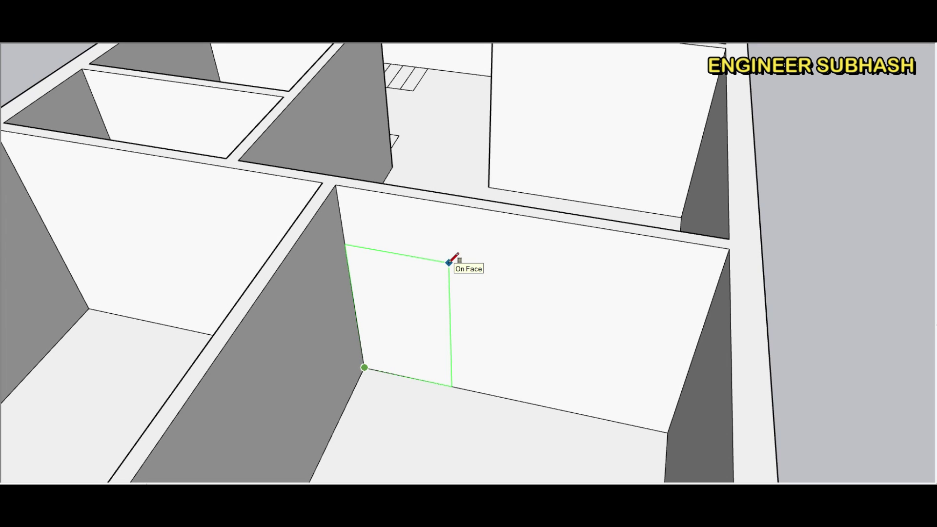
key(Return)
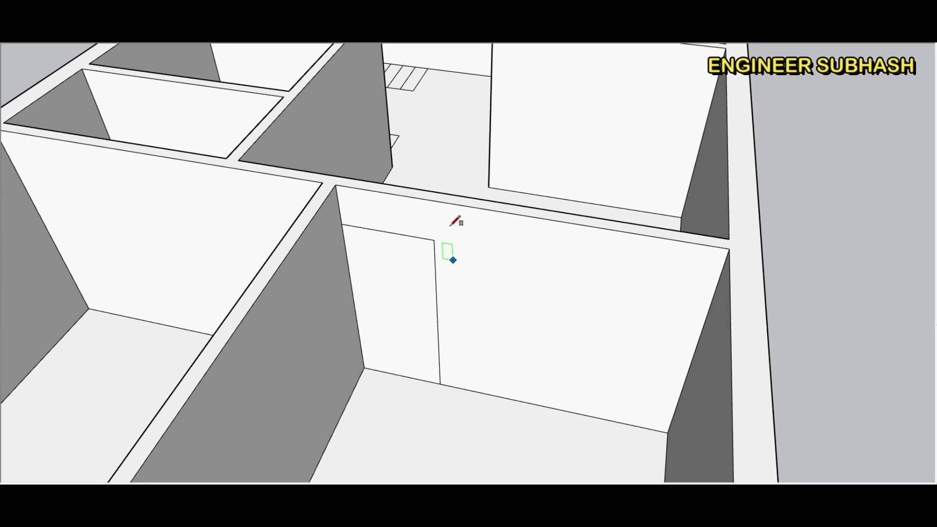
mouse_move(447, 219)
middle_down()
mouse_move(220, 263)
mouse_move(526, 314)
middle_up()
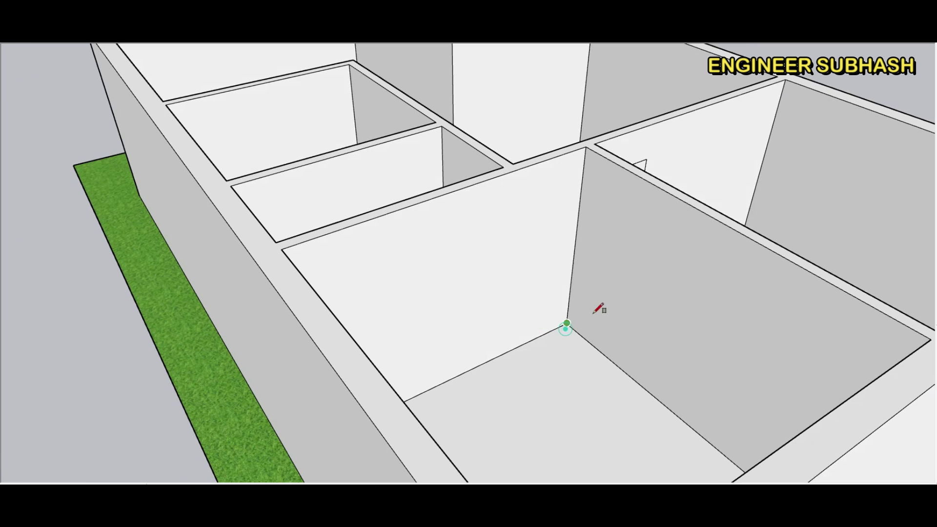
middle_drag(594, 313, 443, 297)
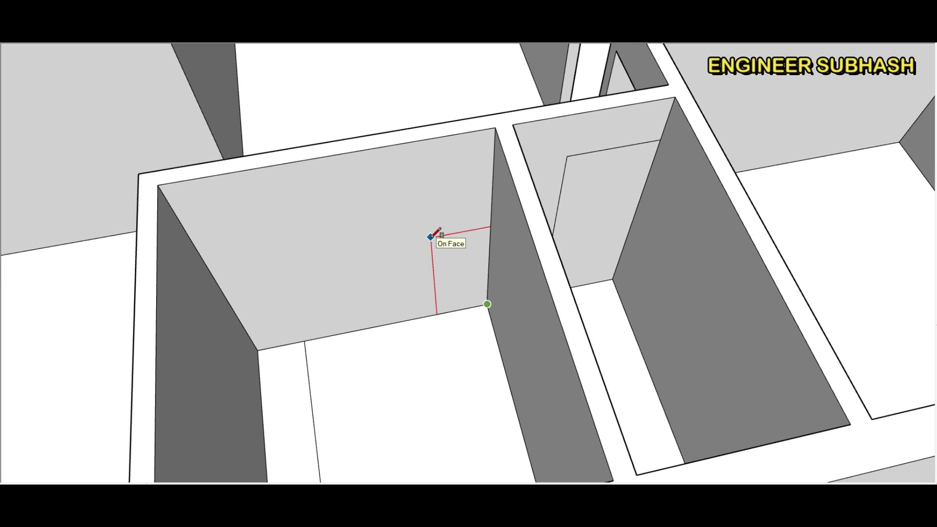
key(Return)
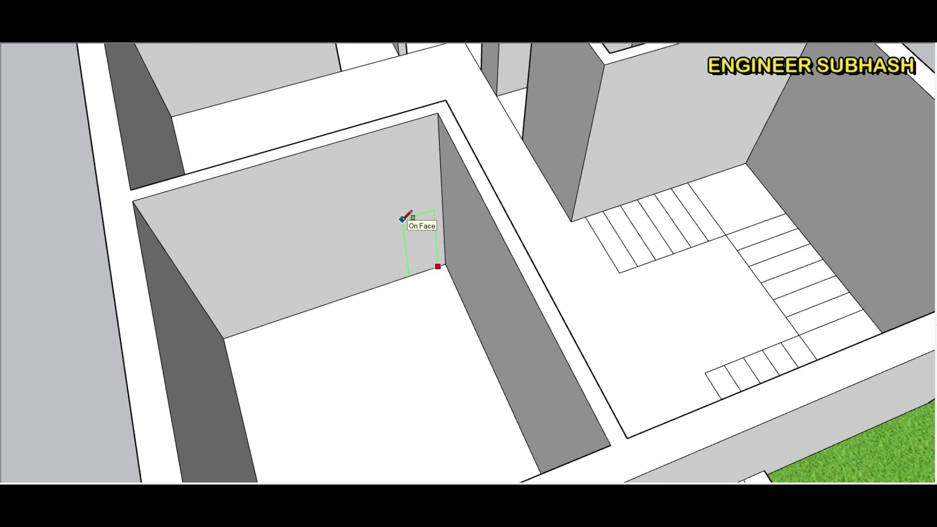
Step: Draw the front room's door rectangle from the inner floor corner of its rear wall
key(Escape)
scroll(419, 230, up, 1)
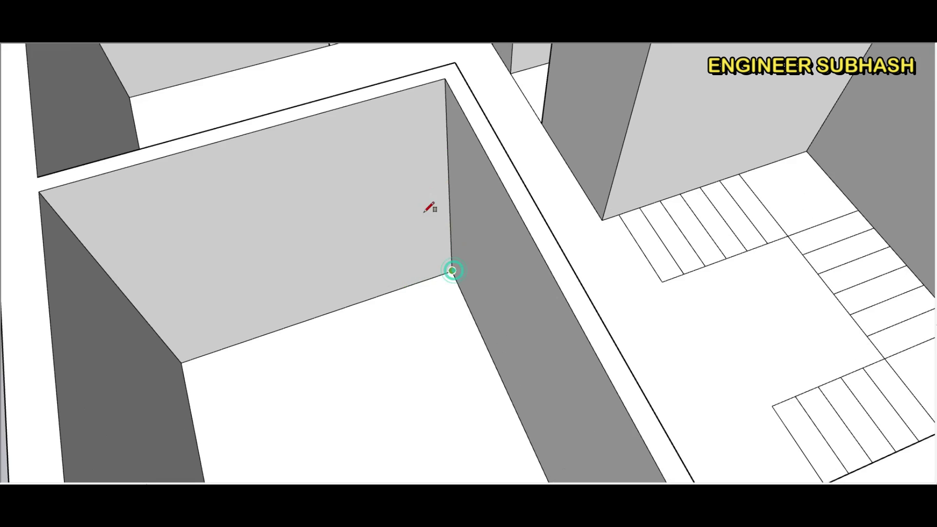
middle_drag(429, 205, 360, 168)
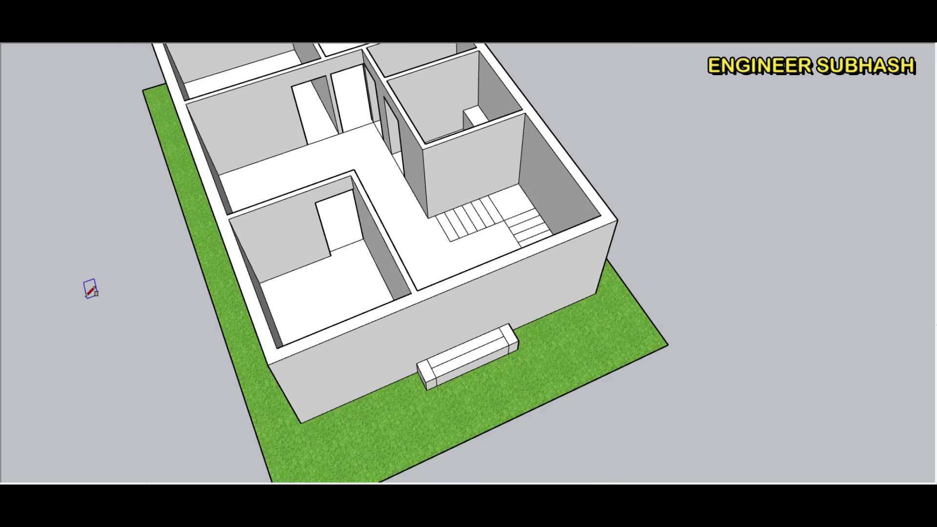
Step: Draw the main door rectangle on the inside of the front wall, close to the front room's partition
middle_drag(92, 290, 727, 306)
scroll(571, 203, up, 3)
middle_drag(511, 259, 533, 246)
scroll(509, 210, up, 3)
scroll(509, 209, up, 2)
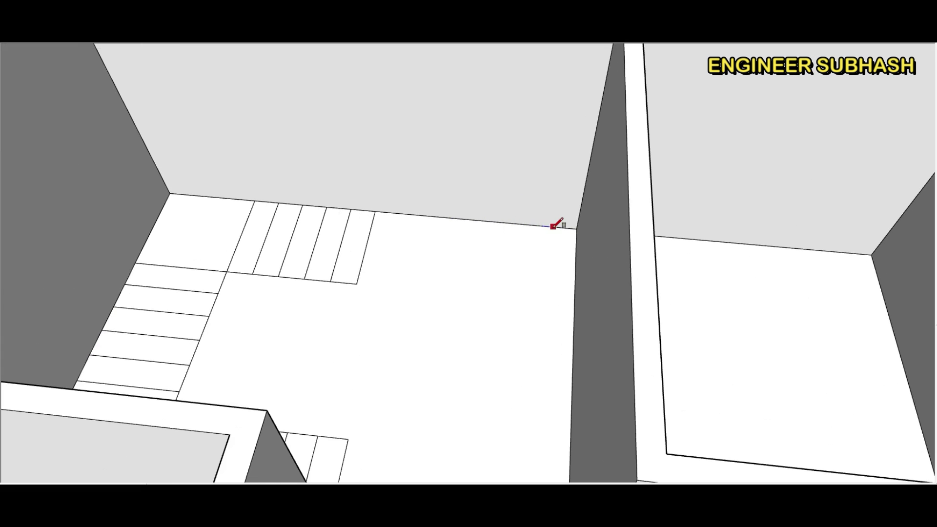
click(561, 226)
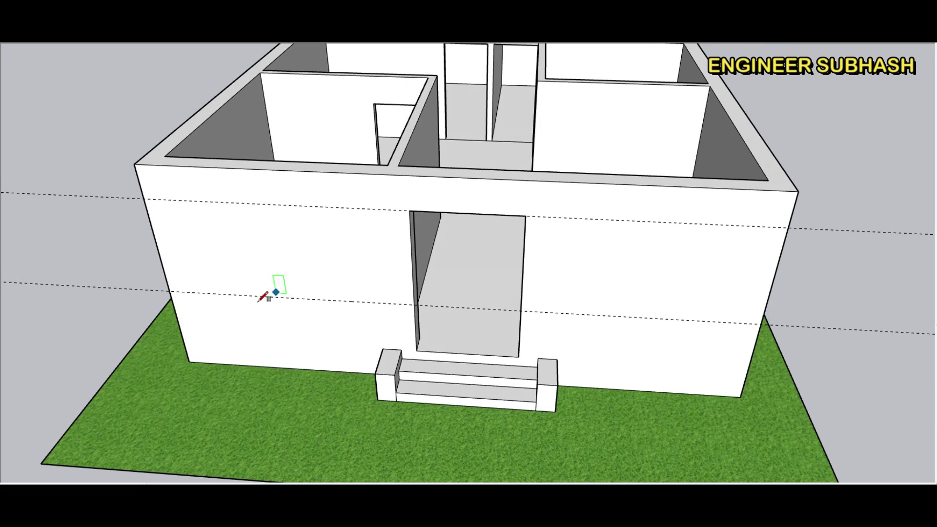
Step: Draw window rectangles on the front wall between the guide lines, one on each side of the main door
click(213, 295)
click(329, 206)
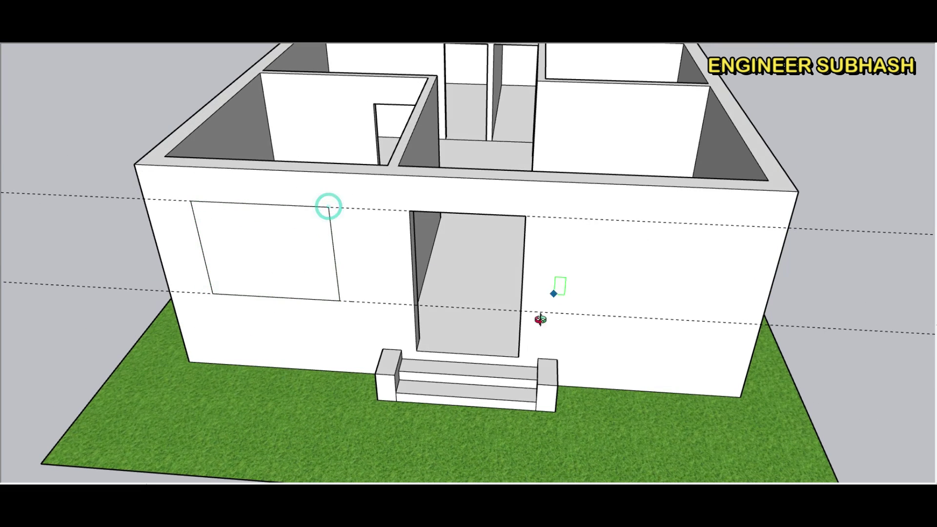
middle_drag(540, 317, 542, 266)
click(539, 296)
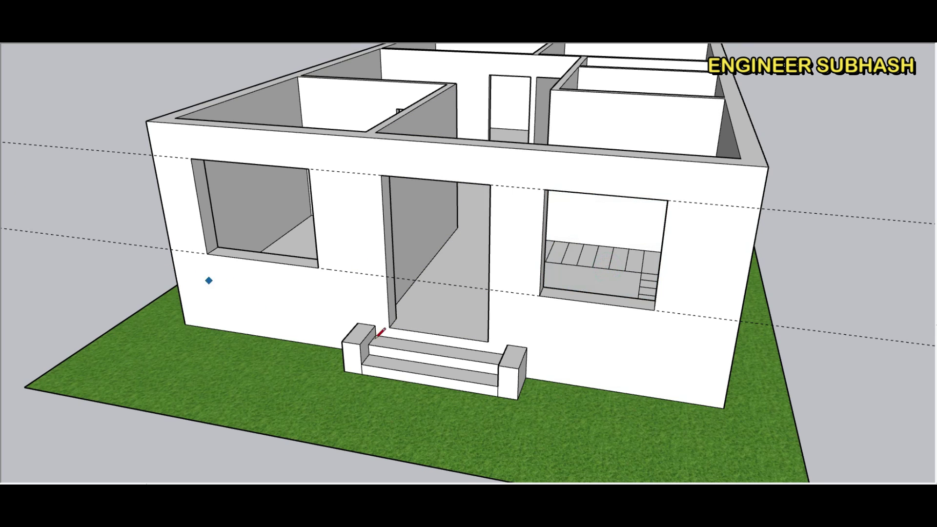
Step: Draw the plinth line at floor level along the outer front and side walls
click(390, 327)
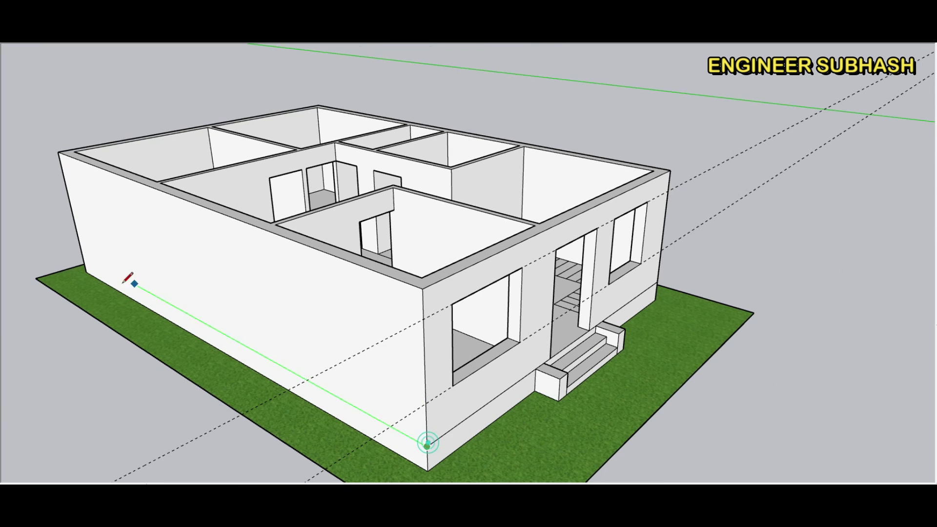
click(85, 258)
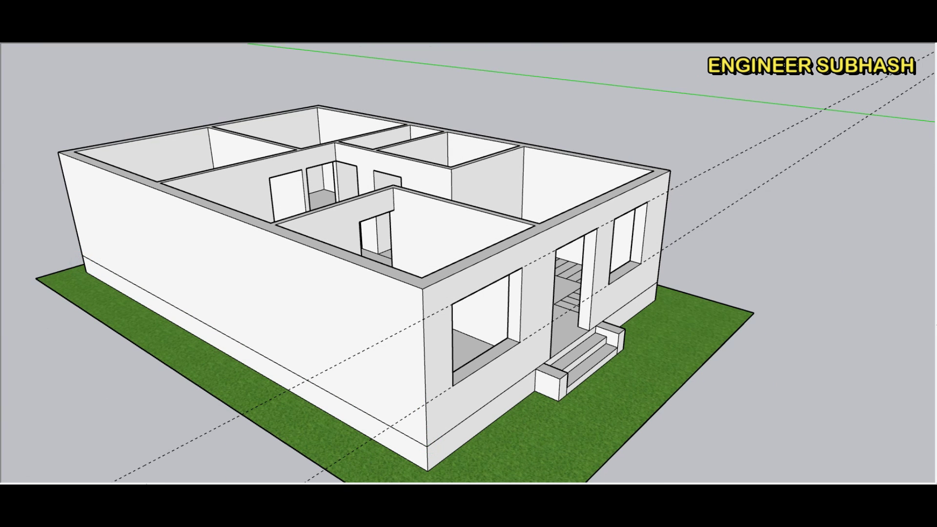
click(190, 430)
scroll(285, 341, down, 2)
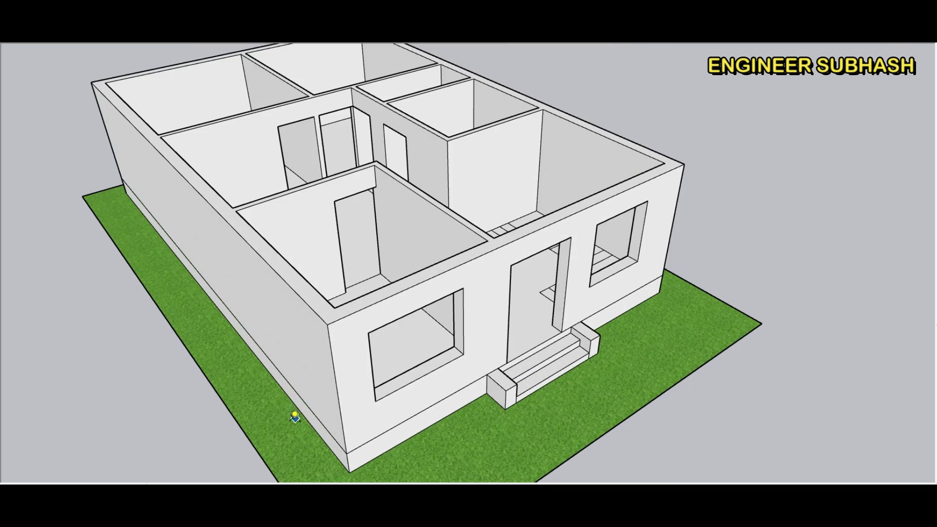
Step: Place two horizontal guides on the long side wall for the window head and sill, measuring up from the plinth line
middle_drag(328, 381, 398, 341)
click(322, 390)
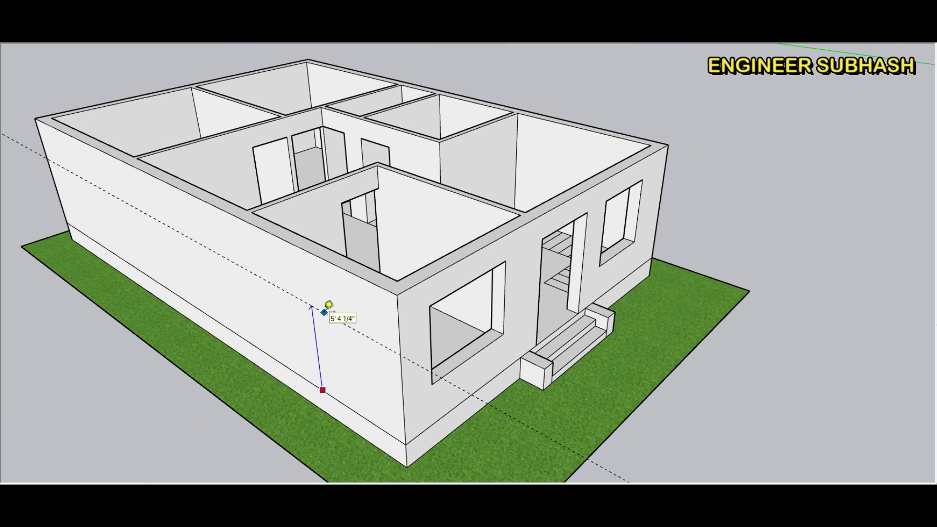
click(325, 311)
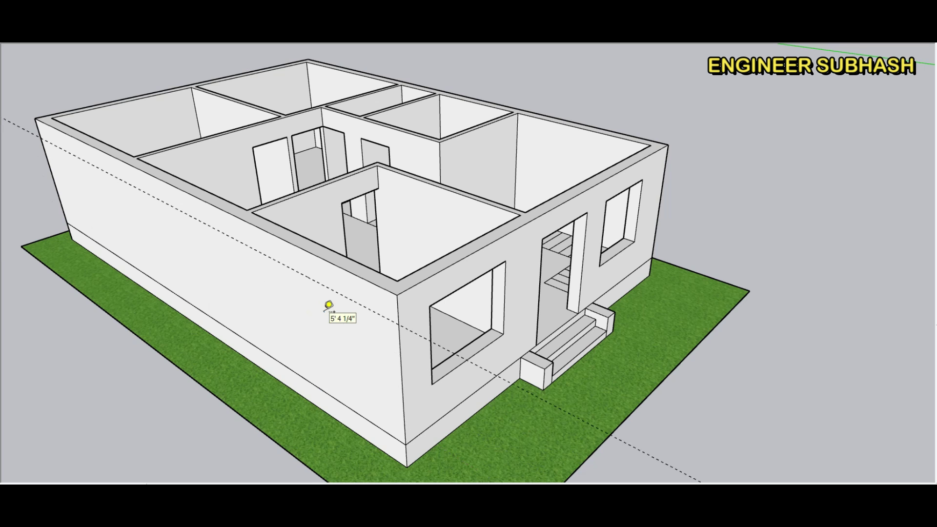
click(277, 261)
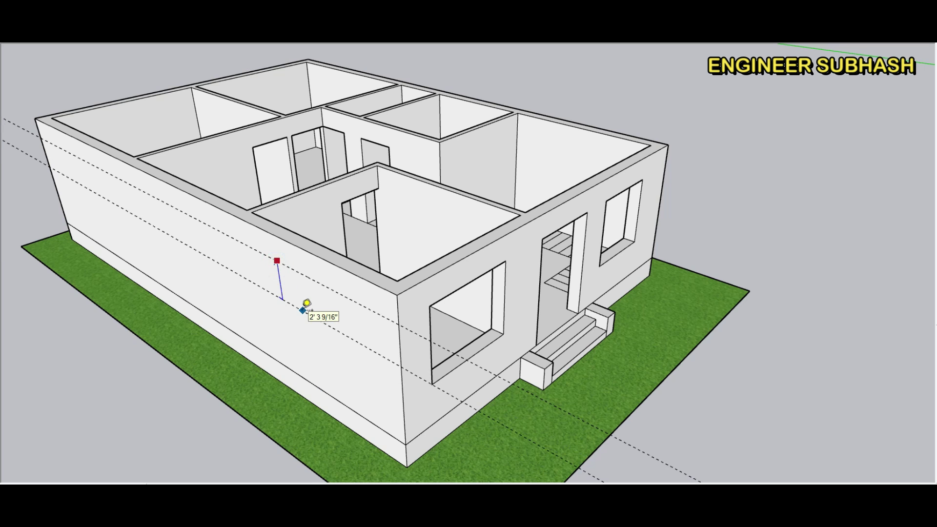
click(308, 308)
Step: Draw the rear bedroom's window rectangle between the guides on the kitchen-side wall and cut the windows through with Push/Pull
middle_drag(166, 351, 360, 340)
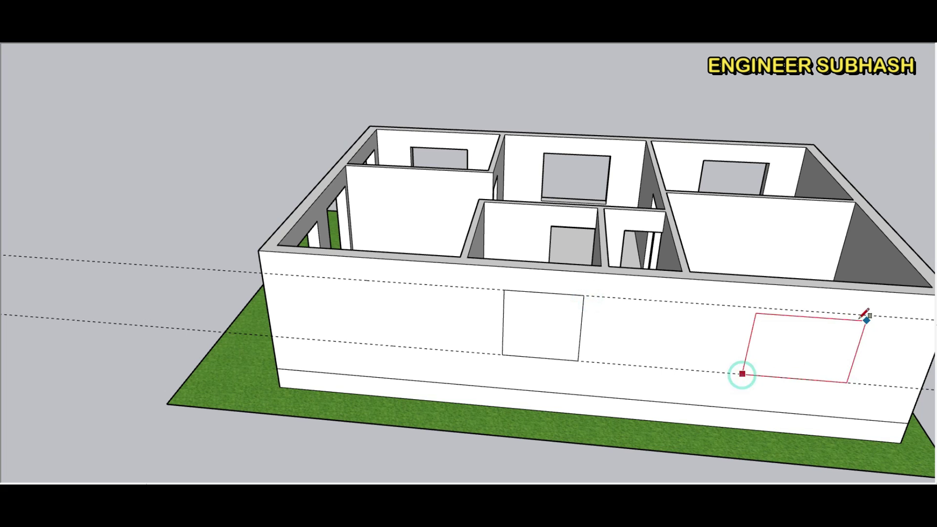
click(853, 313)
key(p)
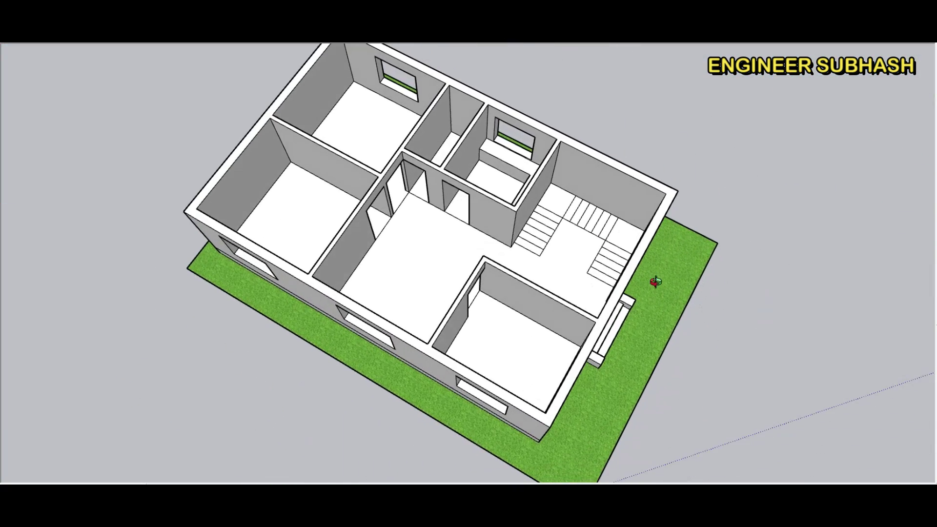
scroll(658, 248, up, 1)
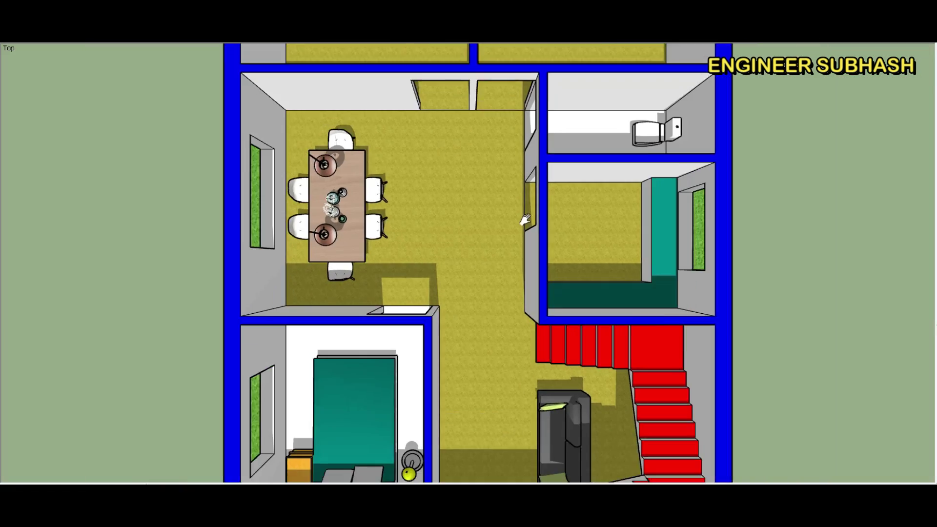
Step: Examine the furnished house layout from above, covering the bedrooms, dining area, toilet, kitchen and stairs
scroll(439, 279, down, 3)
shift+middle_drag(422, 49, 428, 104)
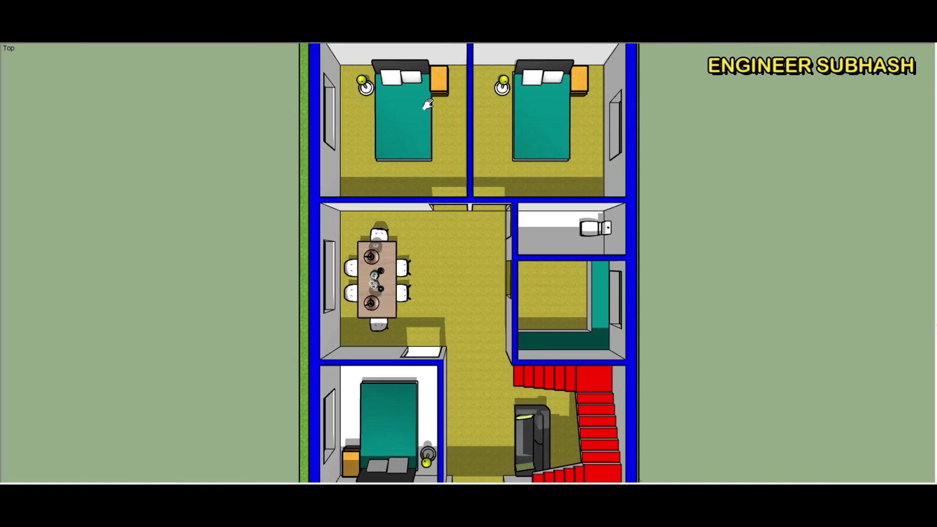
shift+middle_drag(466, 450, 472, 388)
scroll(472, 388, up, 1)
scroll(395, 383, down, 2)
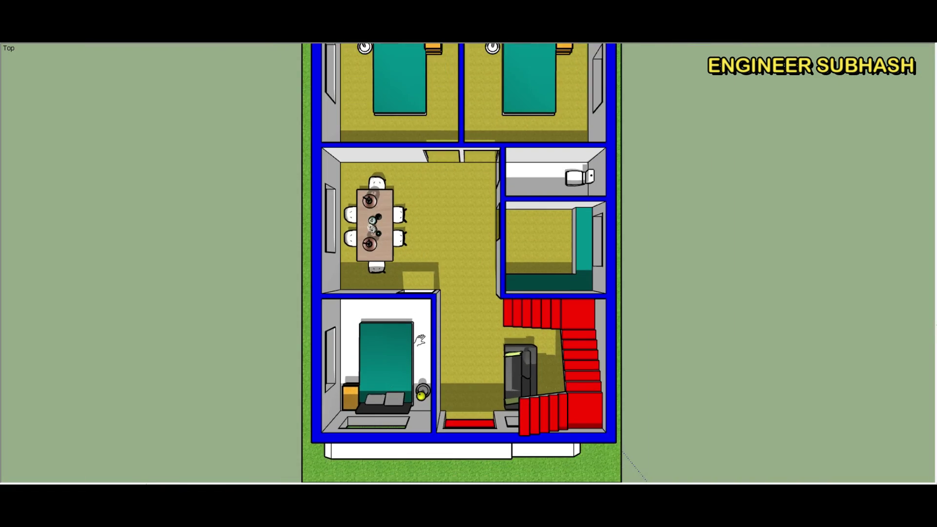
scroll(534, 192, up, 2)
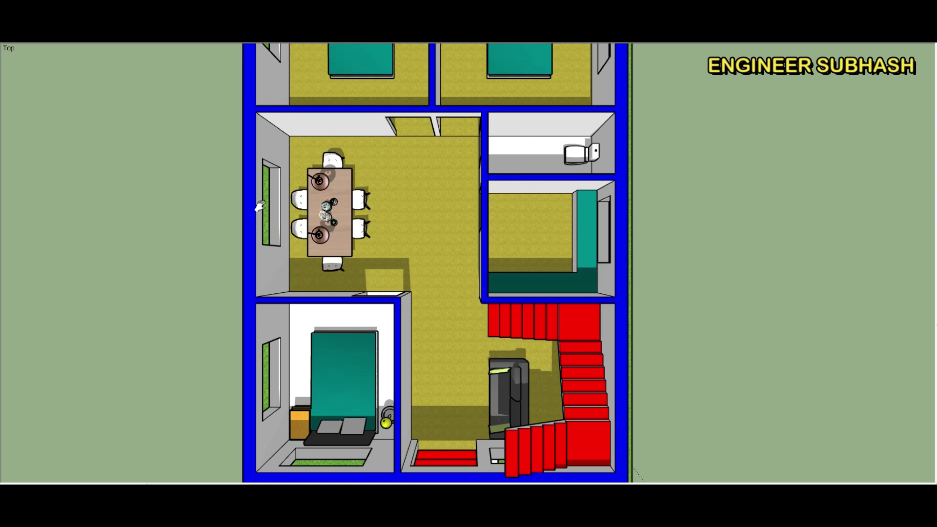
scroll(445, 167, down, 3)
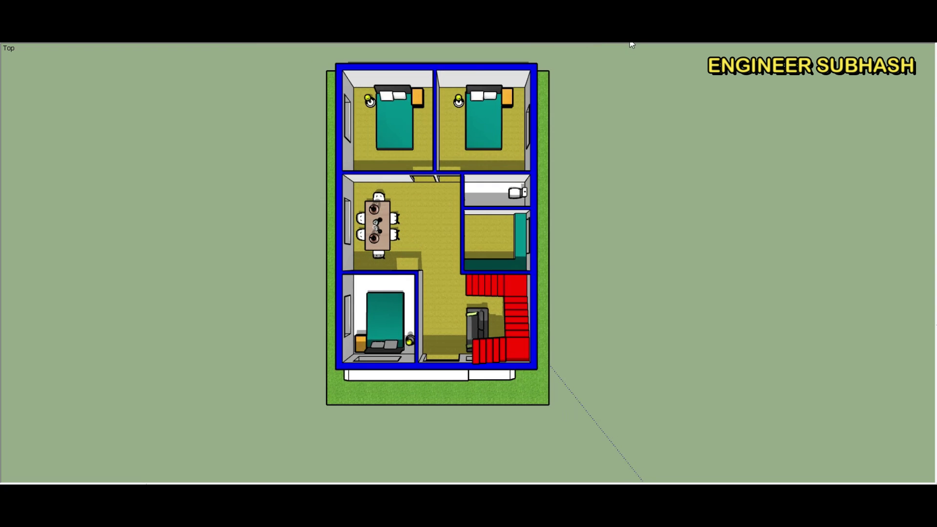
click(630, 41)
scroll(389, 256, up, 4)
middle_drag(318, 236, 403, 367)
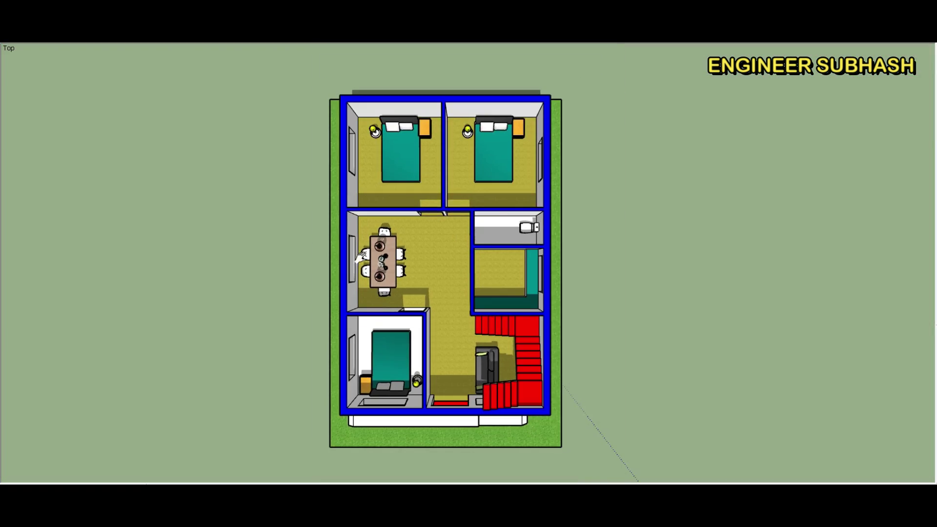
scroll(665, 245, up, 1)
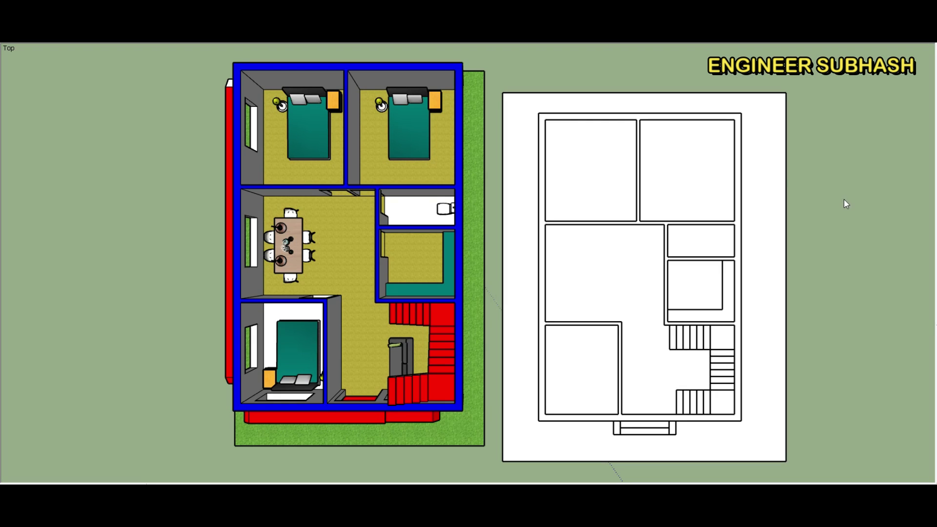
Step: Dimension the overall width and length of the 2D floor plan outline
click(554, 114)
click(552, 105)
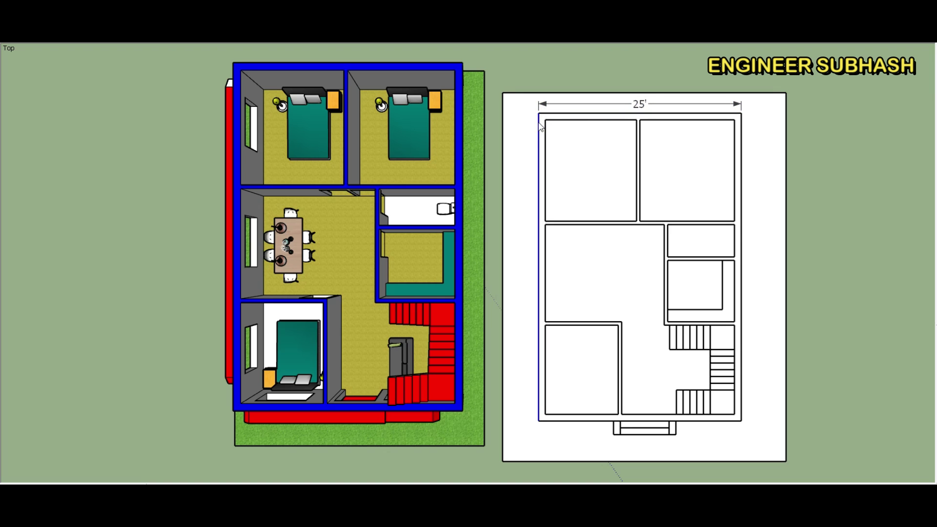
scroll(579, 137, up, 1)
click(558, 117)
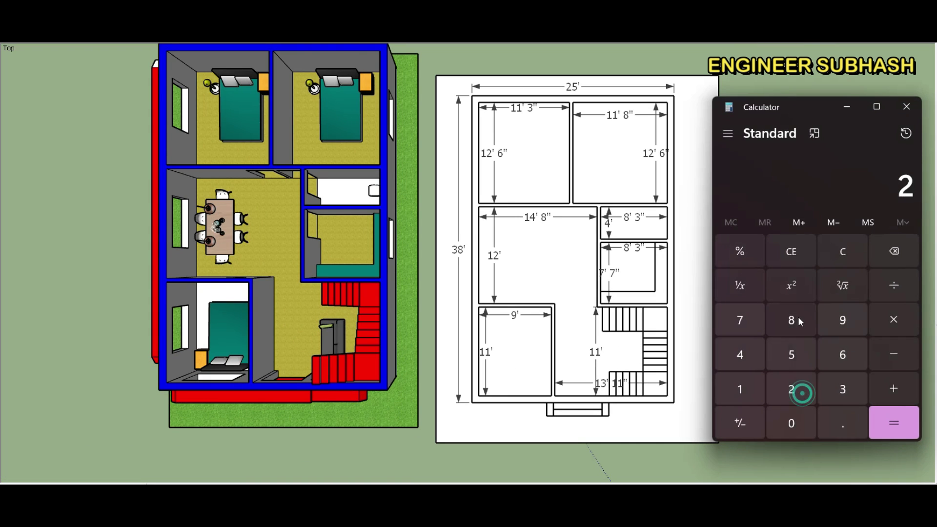
Step: Calculate the plan area in Calculator as 25 × 38
click(791, 364)
click(884, 321)
click(828, 392)
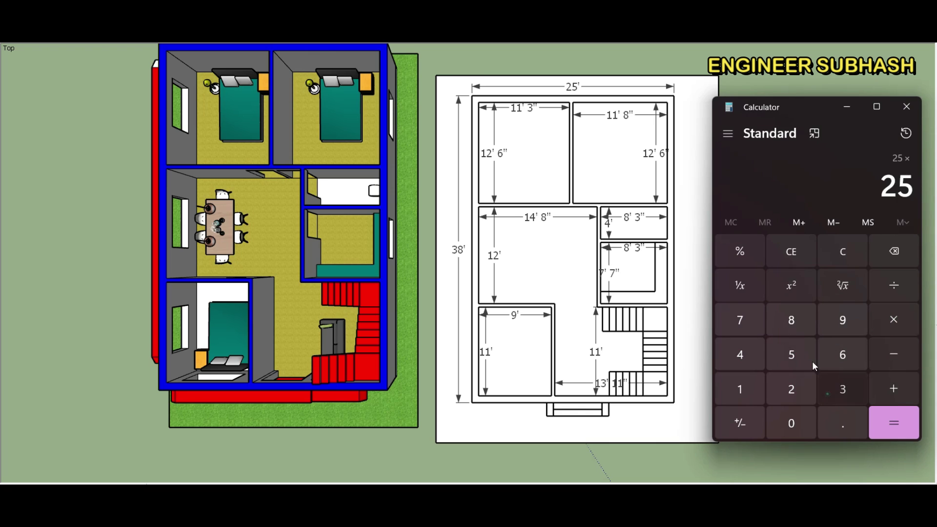
click(797, 330)
click(893, 416)
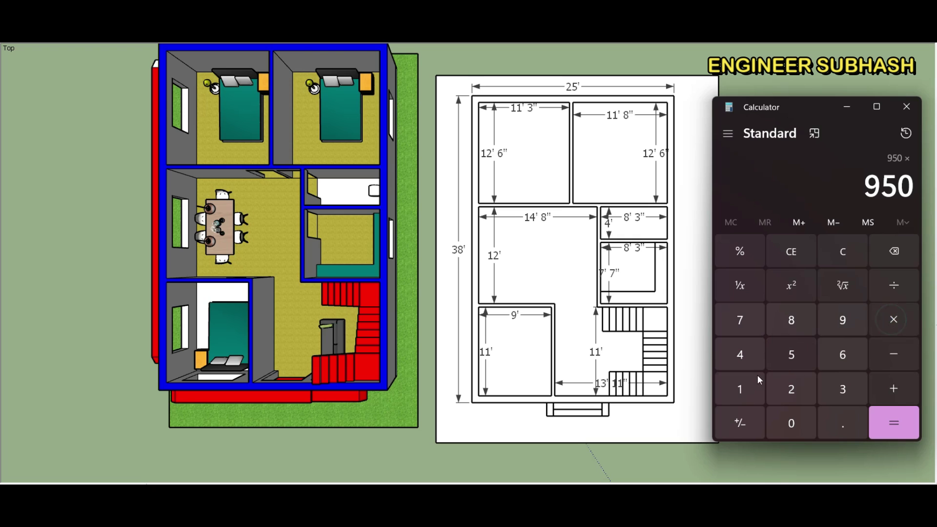
Step: Multiply the calculated plan area by 1,850
click(740, 383)
click(784, 322)
click(810, 360)
click(805, 421)
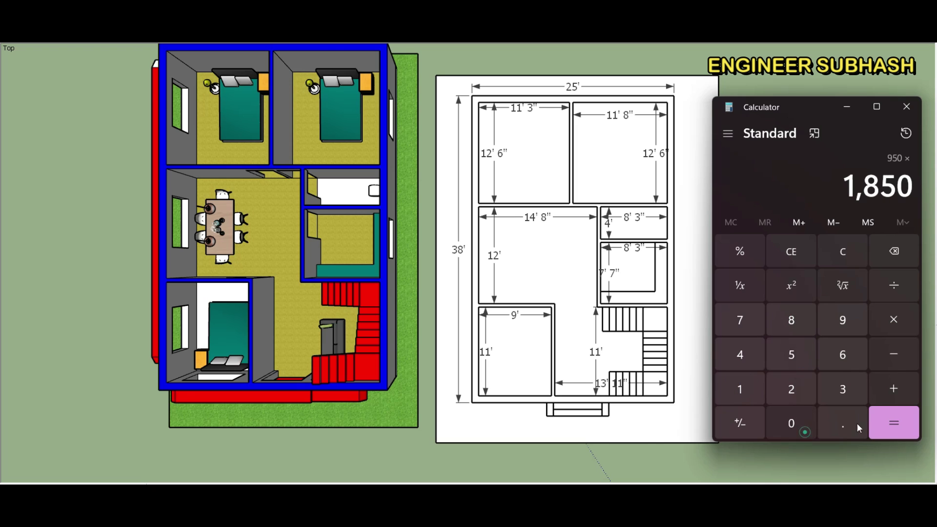
click(895, 428)
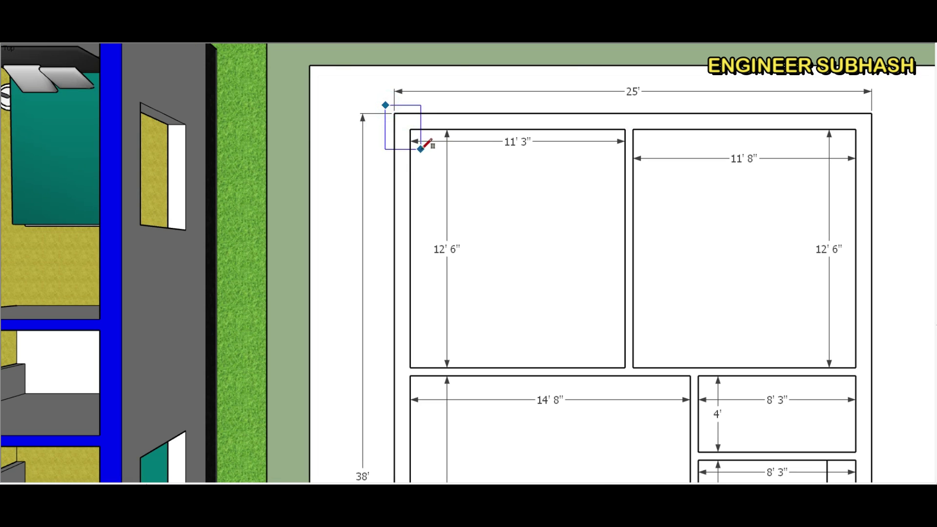
Step: Draw rectangular column outlines on the 2D plan at the rear wall and at the wall junctions along the rear bedrooms' front partition
click(422, 148)
click(610, 107)
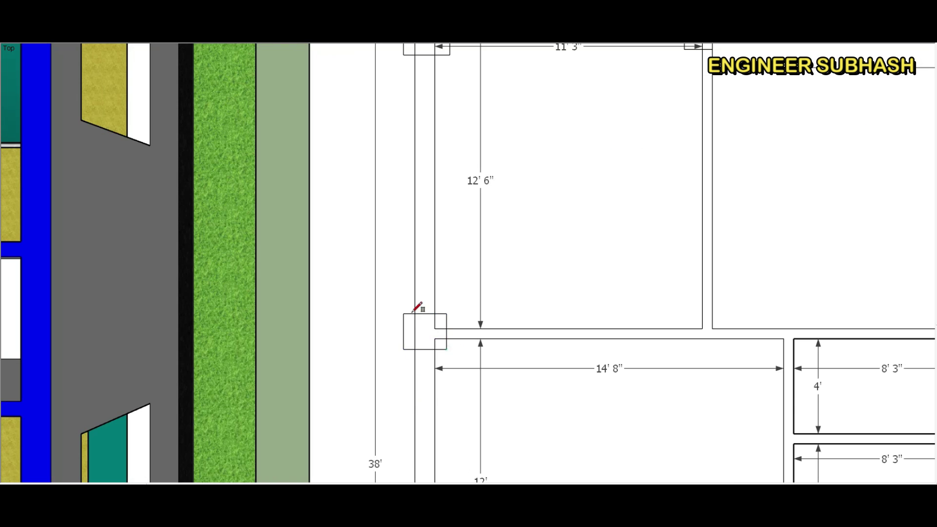
scroll(356, 277, down, 2)
scroll(672, 324, up, 1)
click(661, 332)
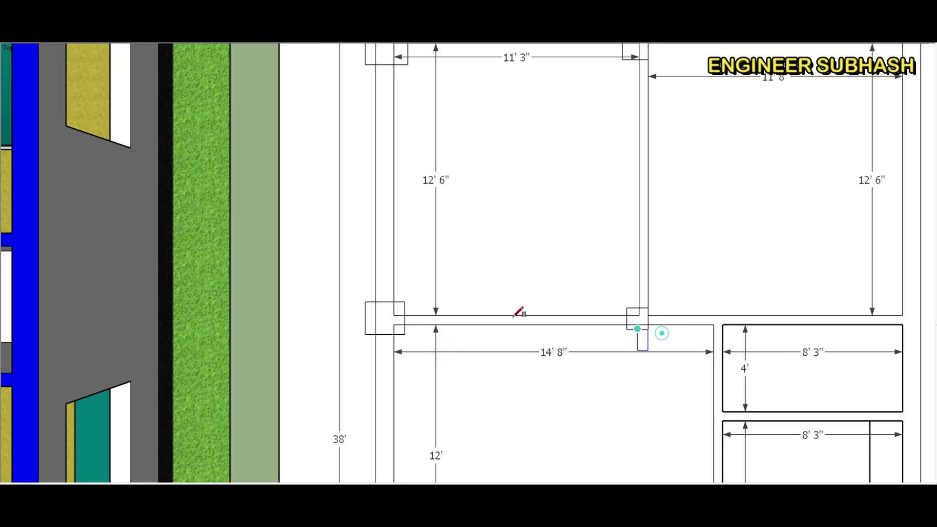
scroll(661, 330, down, 1)
scroll(869, 322, up, 1)
click(822, 312)
click(860, 340)
scroll(634, 157, down, 2)
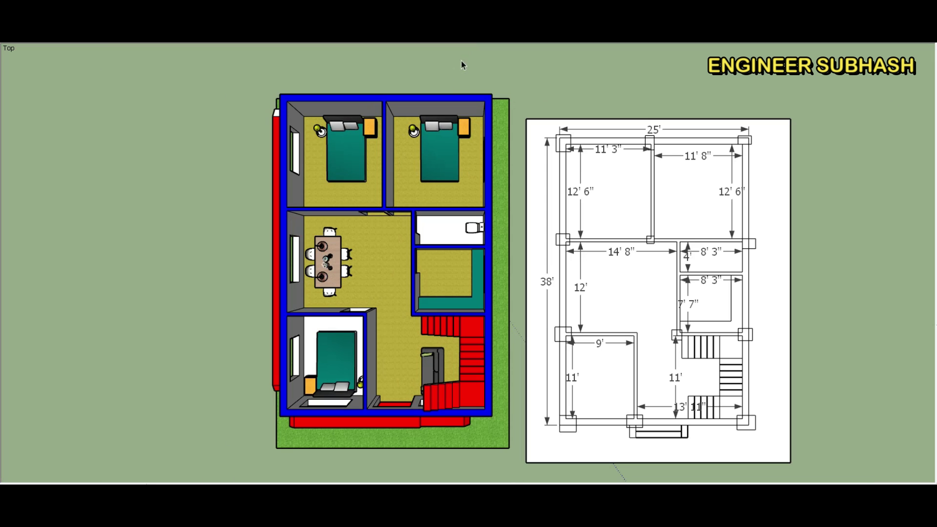
Step: Turn on shadows and adjust the sun position for the furnished house model
click(327, 36)
mouse_move(413, 36)
mouse_down()
mouse_move(403, 35)
mouse_move(418, 35)
mouse_up()
scroll(303, 233, up, 3)
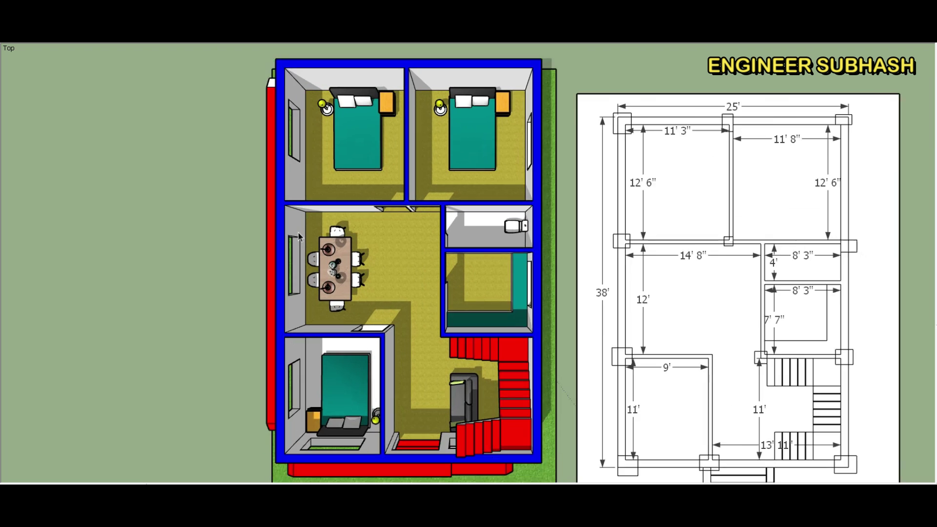